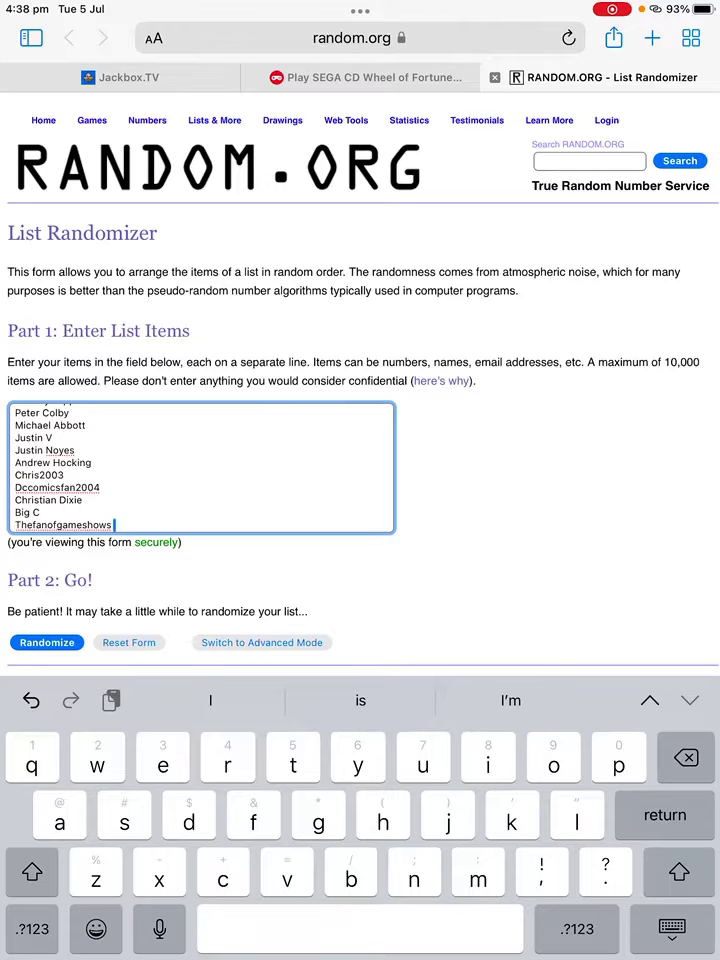
Step: Shuffle the 23 entered entrant names into random order
{"action": "left_click", "coordinate": [47, 642]}
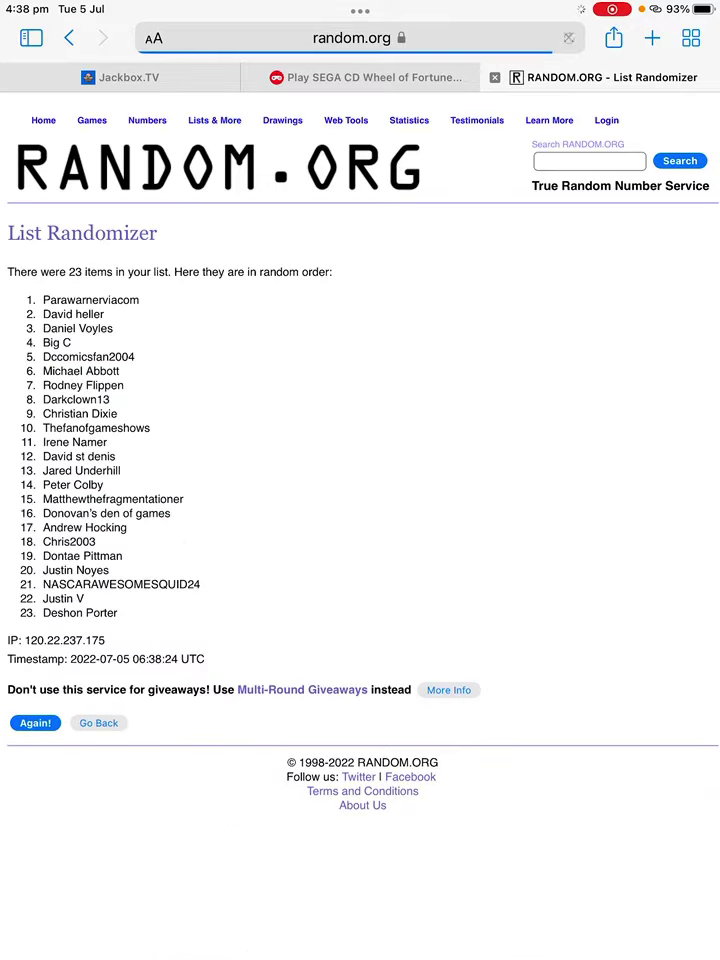